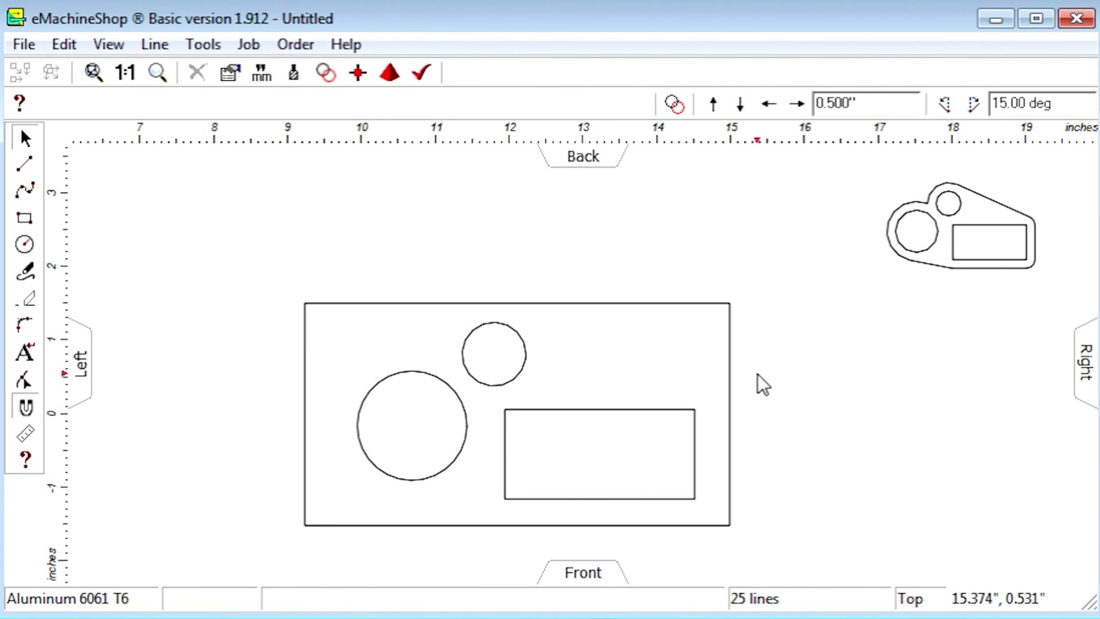
- Delete the outer rectangle outline, then select both circles and the rectangle
left_click(729, 341)
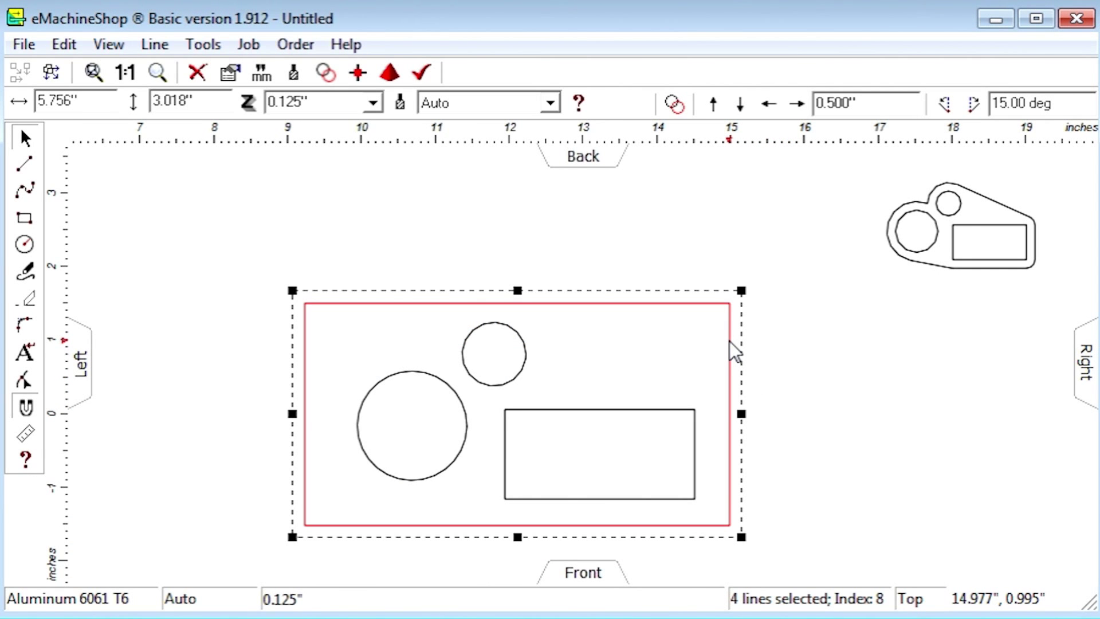
left_click(802, 304)
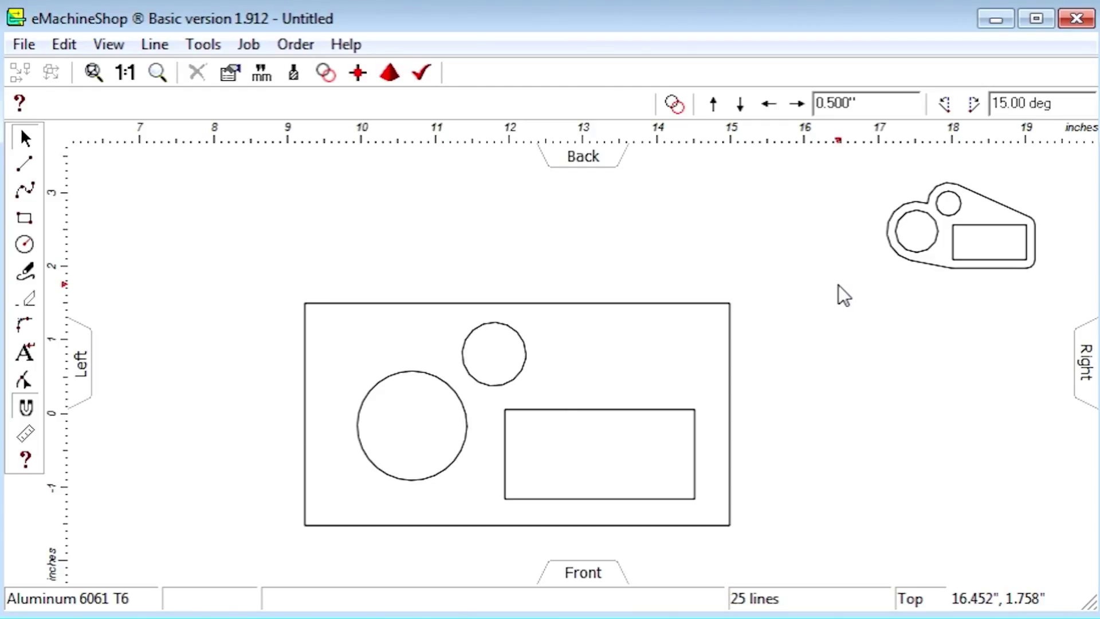
left_click(729, 340)
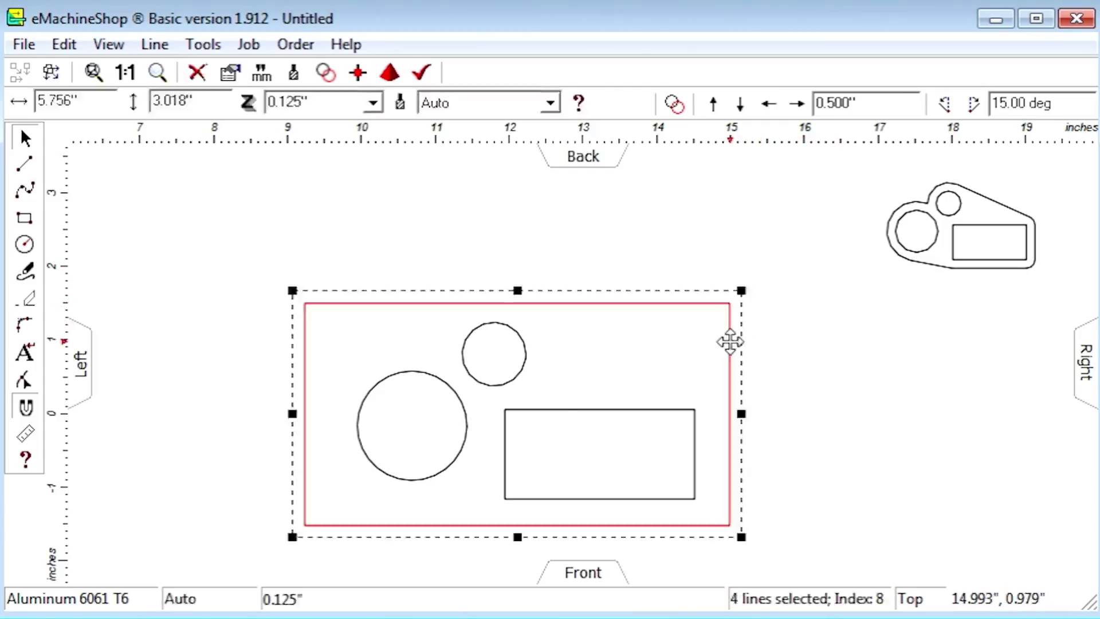
left_click(196, 73)
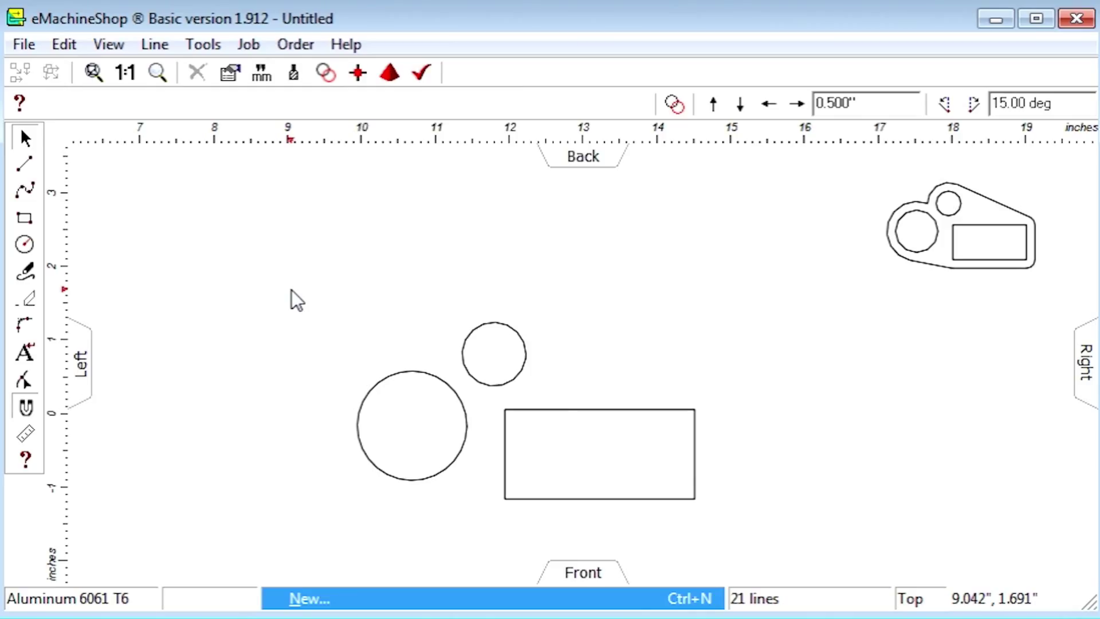
left_click_drag(291, 289, 717, 534)
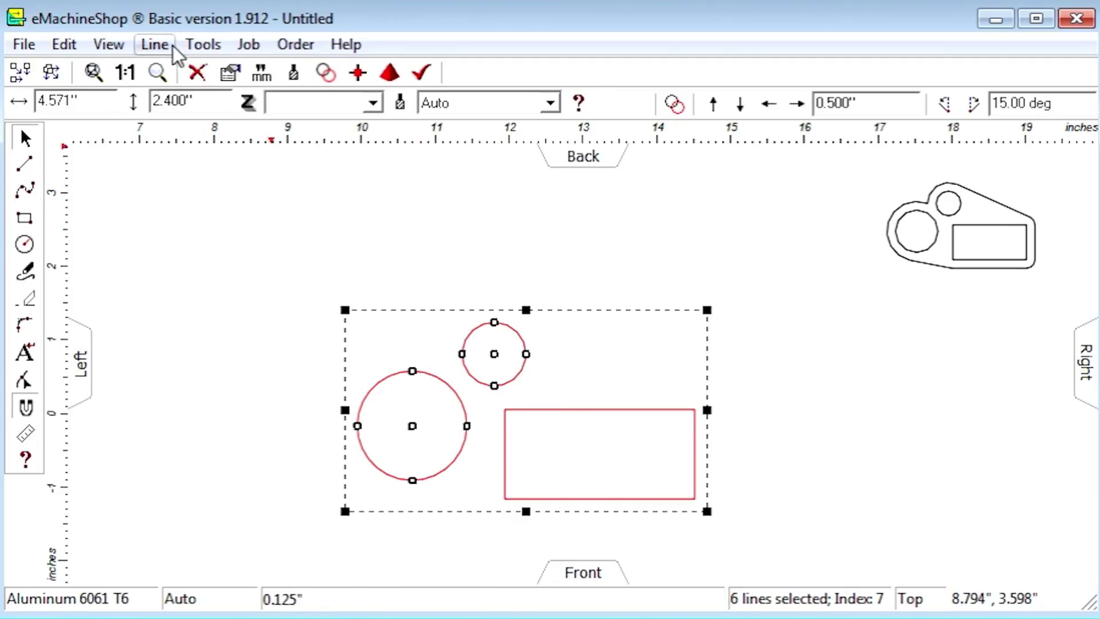
- Create outside-only contours offset 0.3 around both circles and the rectangle
left_click(154, 44)
left_click(236, 230)
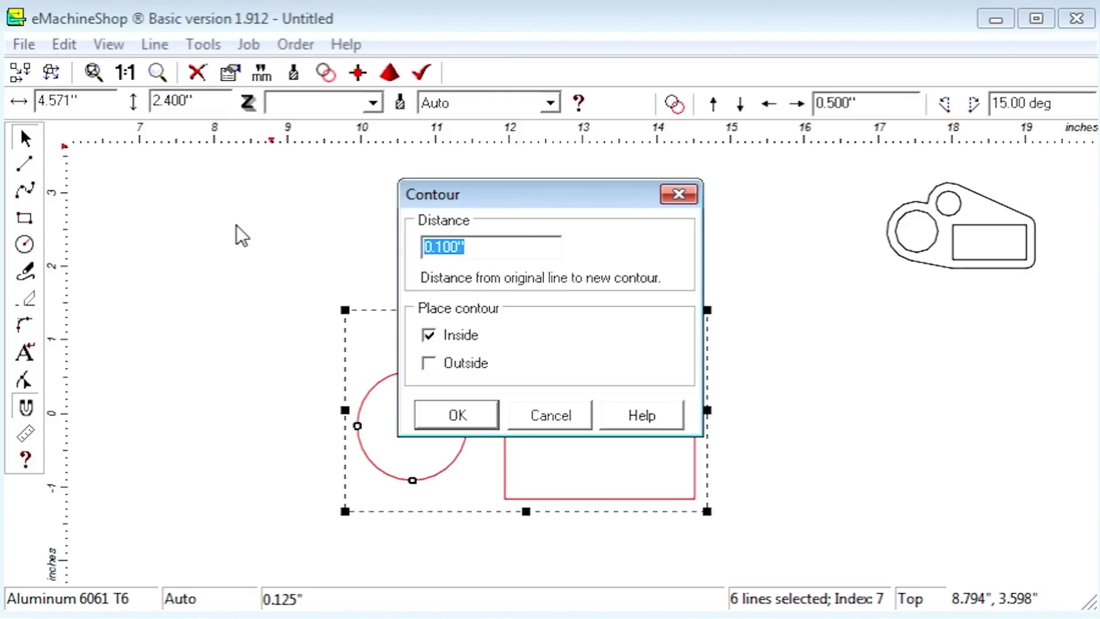
left_click(429, 364)
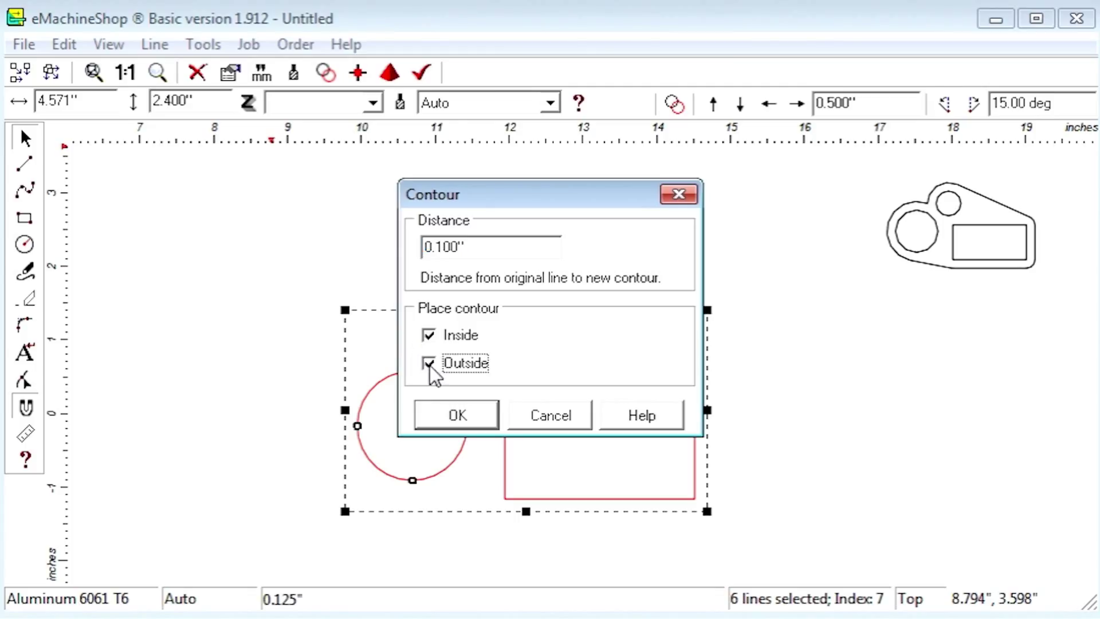
left_click(432, 337)
left_click(506, 248)
left_click_drag(505, 248, 410, 224)
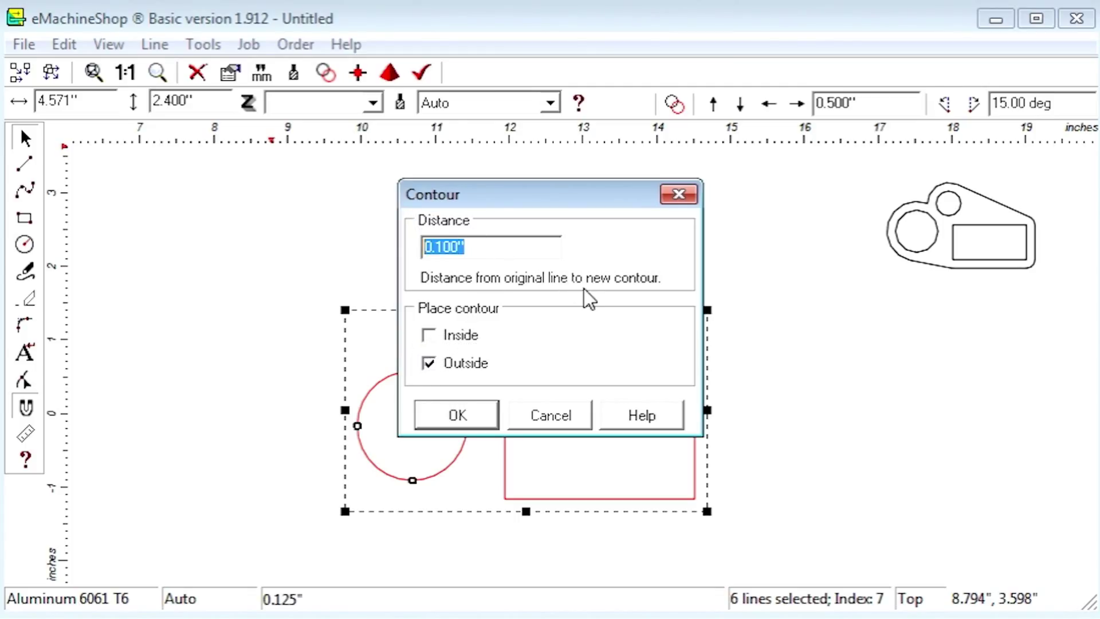
key("BackSpace")
type(".3")
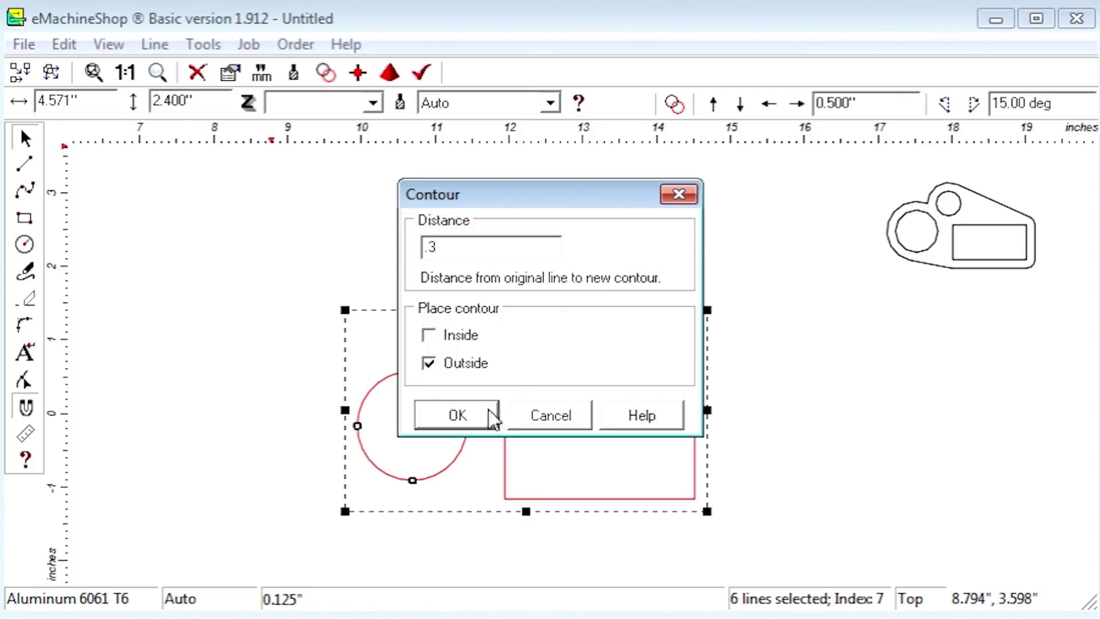
left_click(457, 415)
scroll(499, 456, "up", 1)
scroll(499, 456, "up", 1)
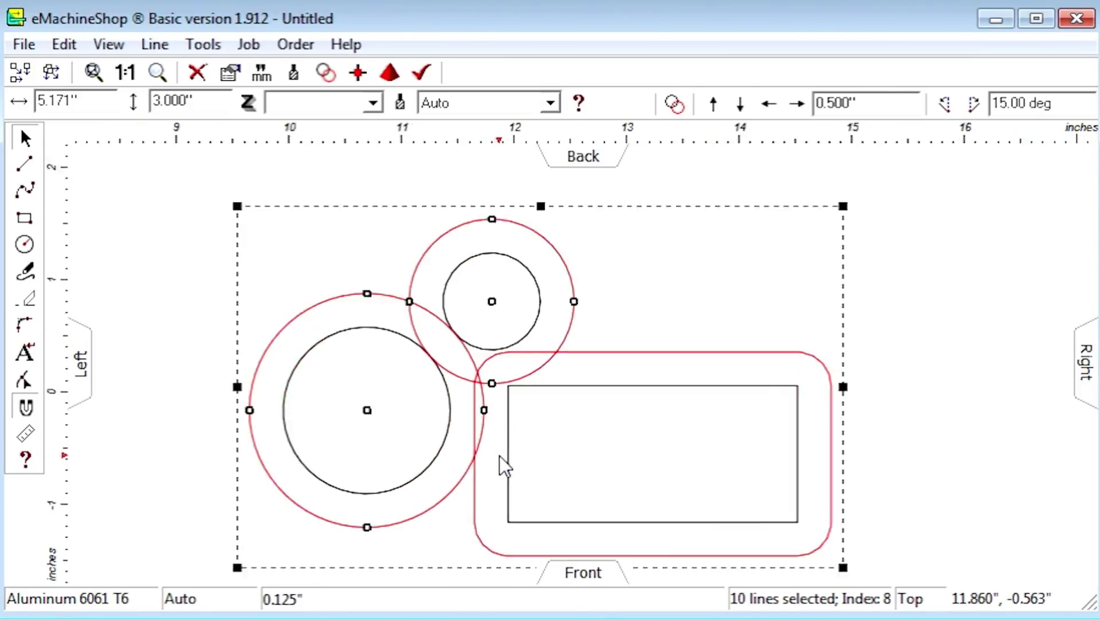
scroll(499, 457, "up", 1)
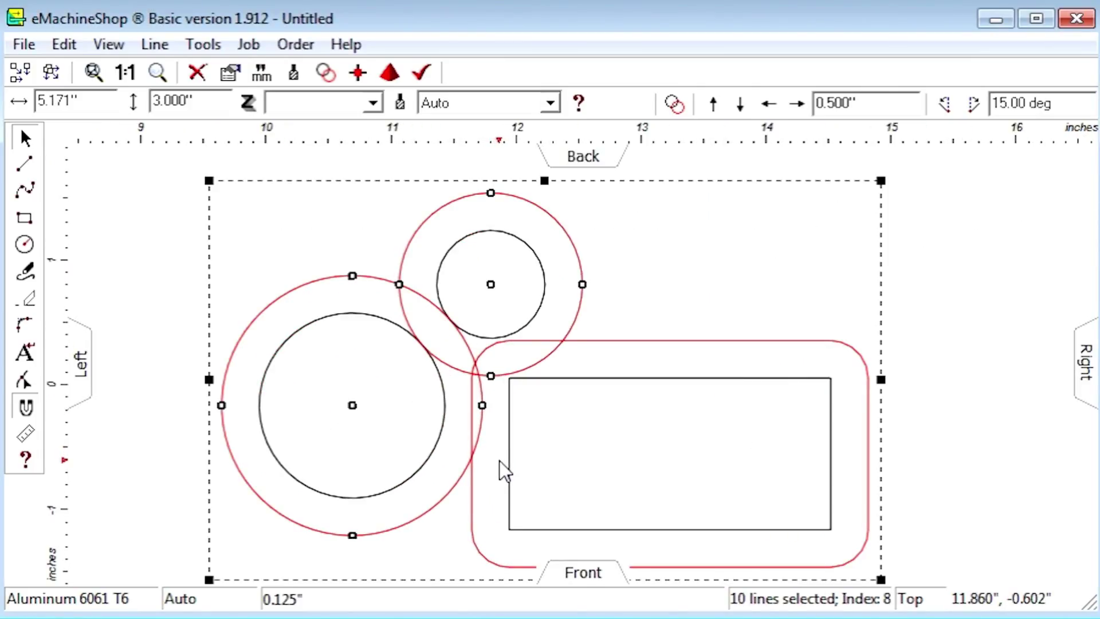
- Trim the inner overlapping arcs where the circle contours meet the rounded-rectangle contour
left_click(29, 299)
left_click(479, 375)
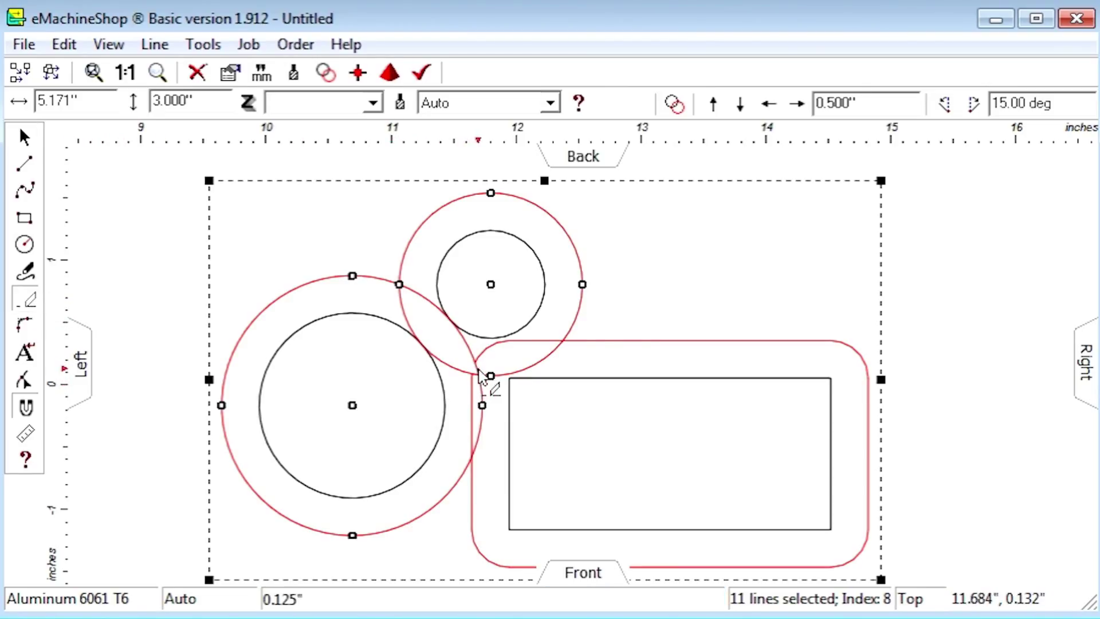
left_click(496, 387)
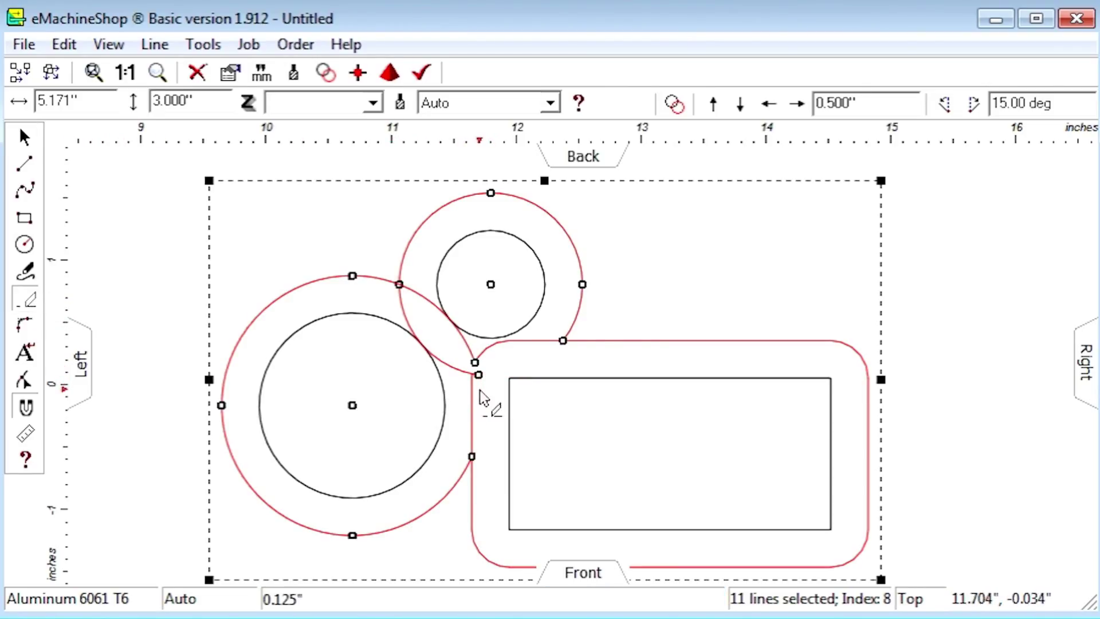
left_click(472, 400)
left_click(471, 370)
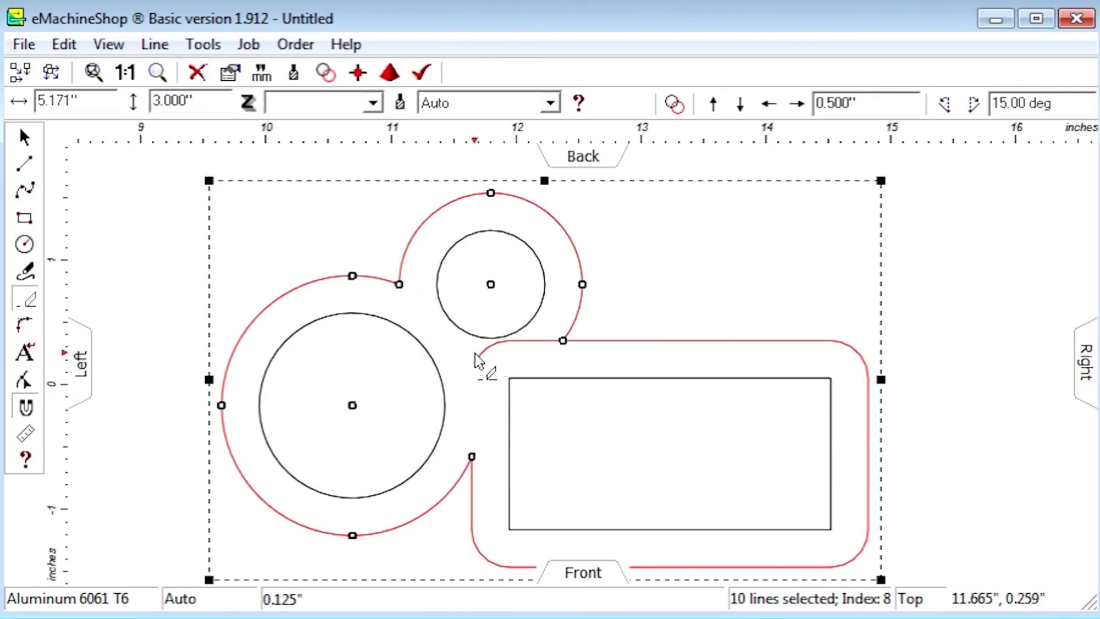
left_click(476, 353)
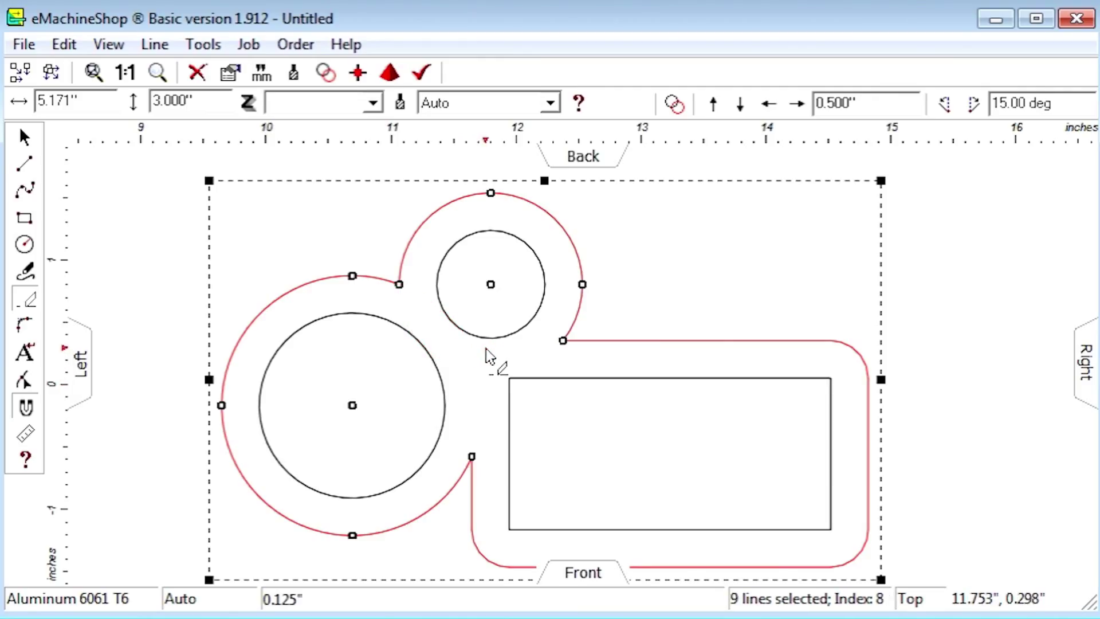
left_click(34, 133)
left_click(239, 253)
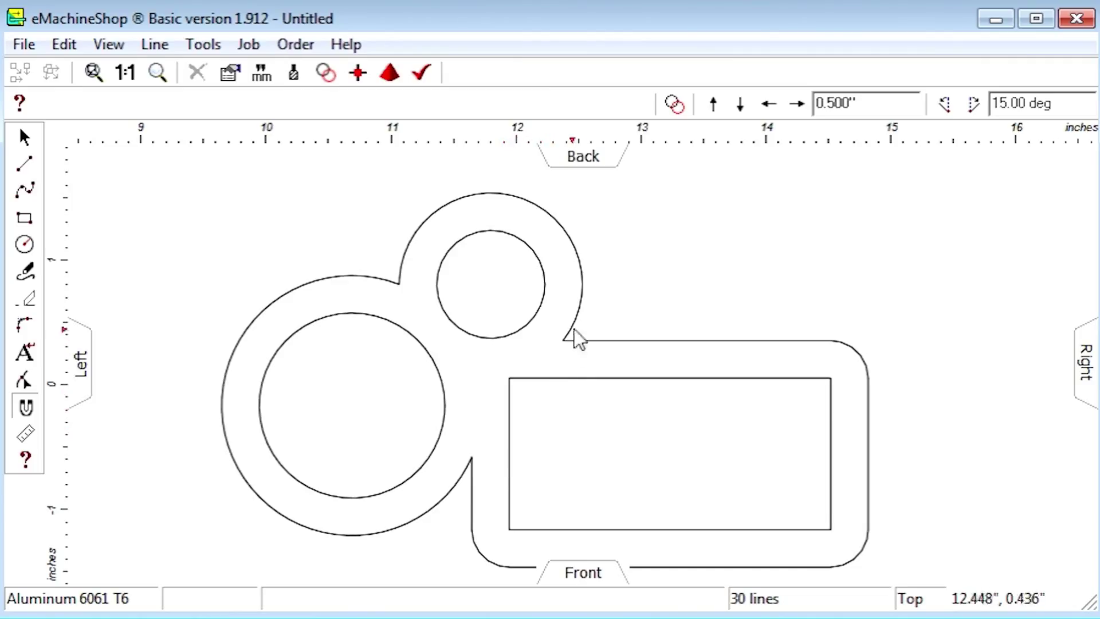
- Add a tangent line from the small circle's top arc to the rounded rectangle's right corner
left_click(586, 287)
double_click(859, 352)
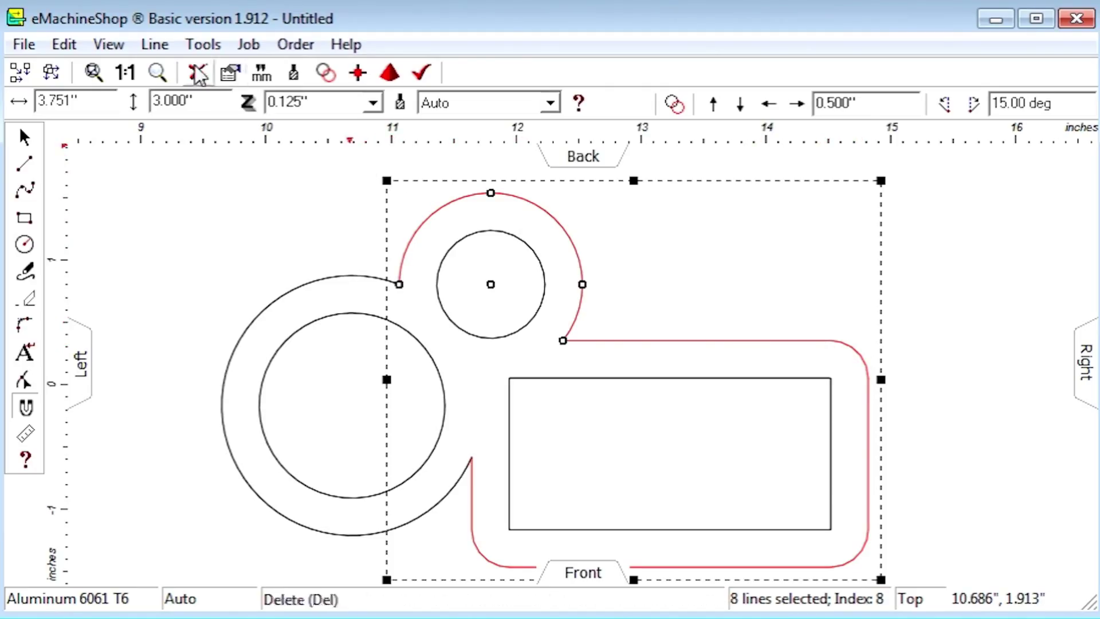
left_click(157, 44)
left_click(175, 207)
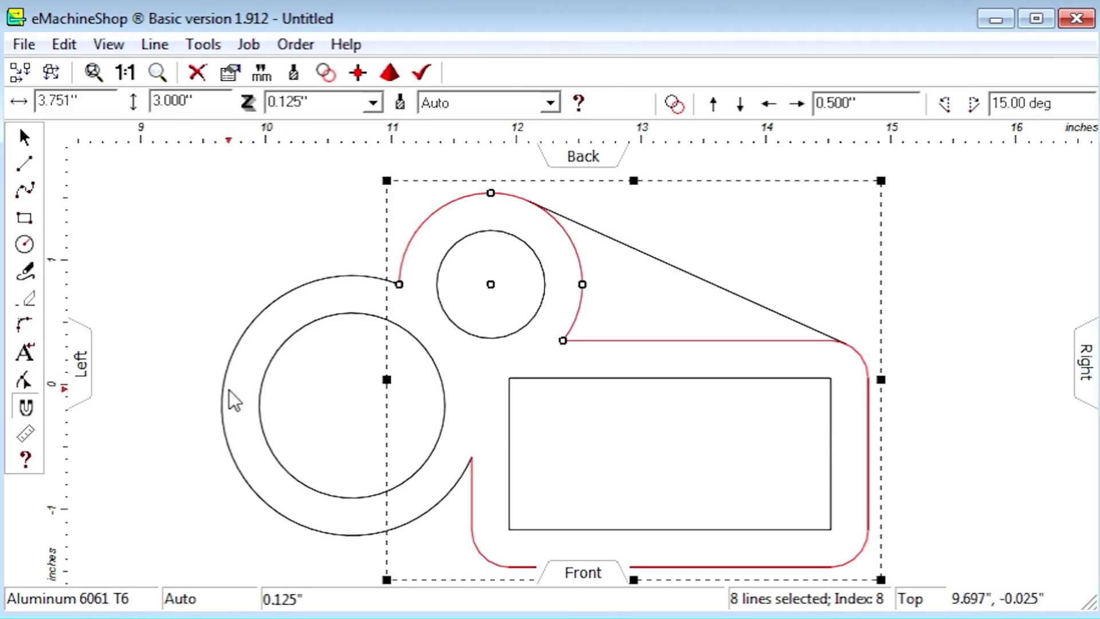
- Add tangent lines joining the large circle's arc to the lower outline
left_click(225, 405)
left_click(480, 558, "shift")
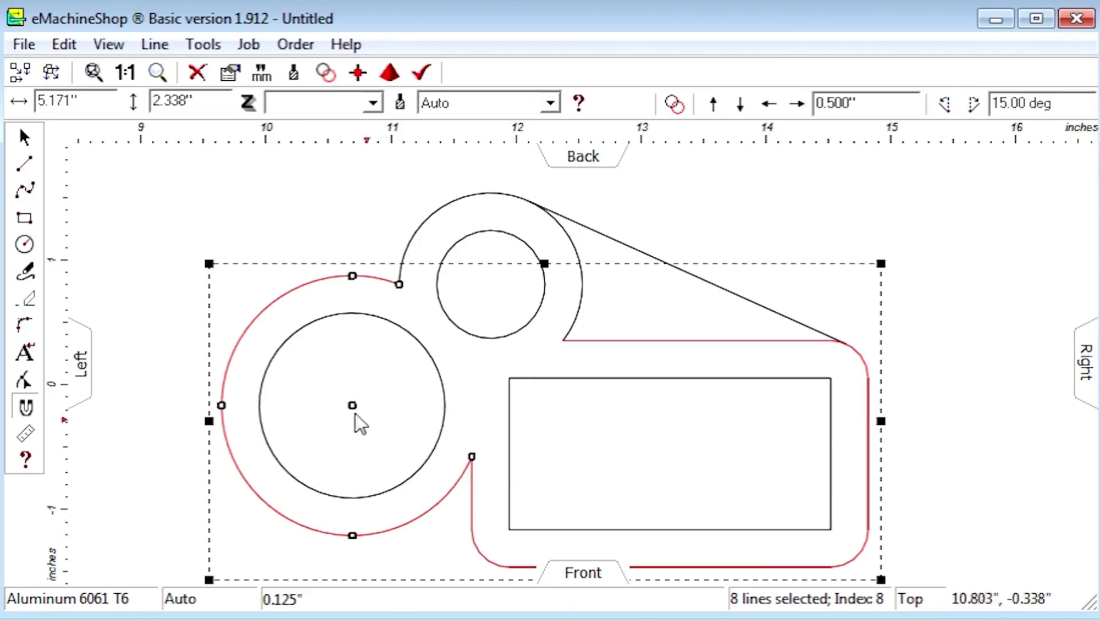
left_click(154, 44)
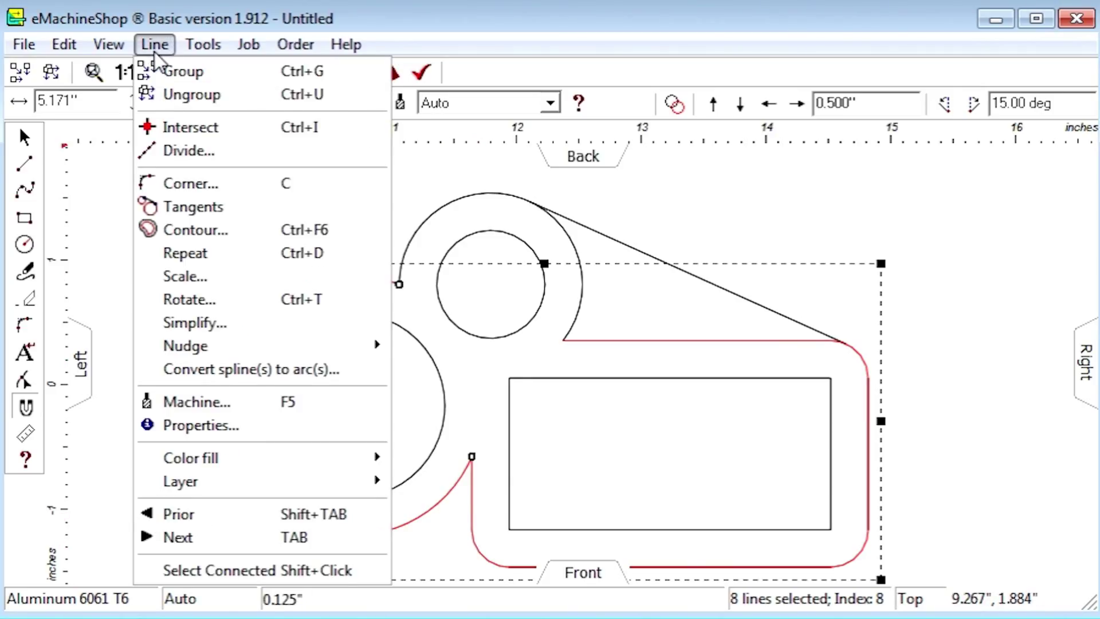
left_click(211, 211)
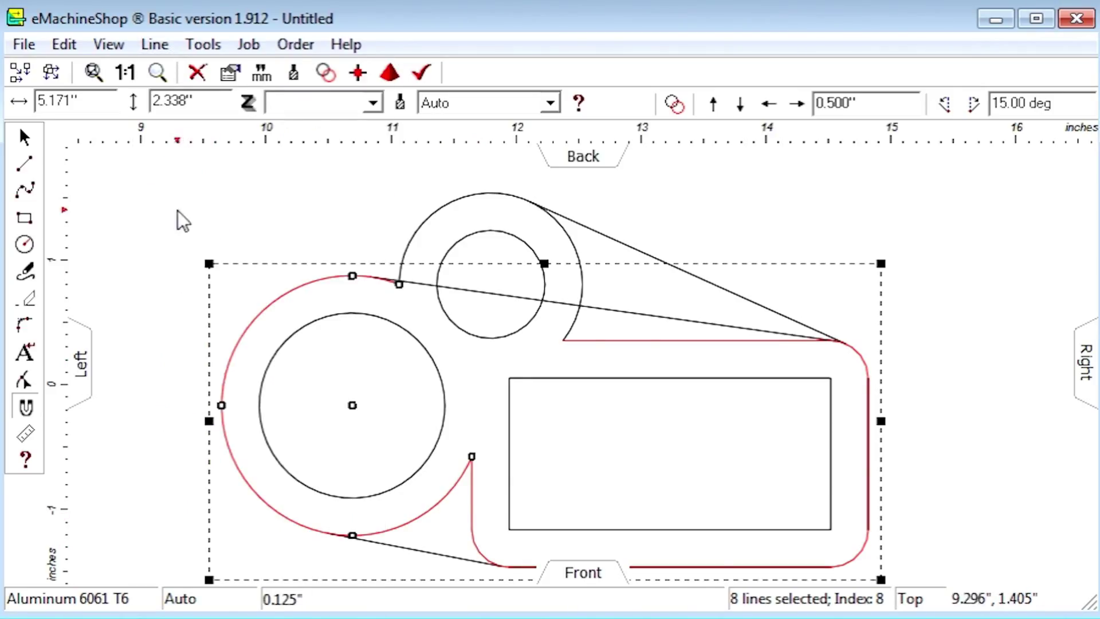
left_click(26, 298)
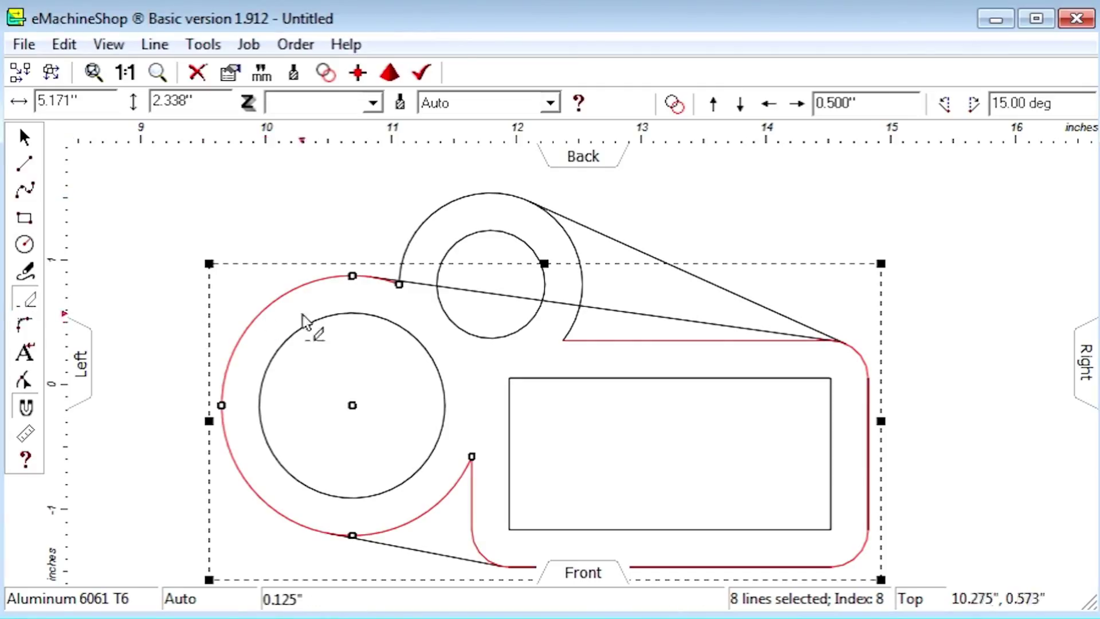
- Trim the excess tangent and sloped line segments plus the small arc piece
left_click(420, 286)
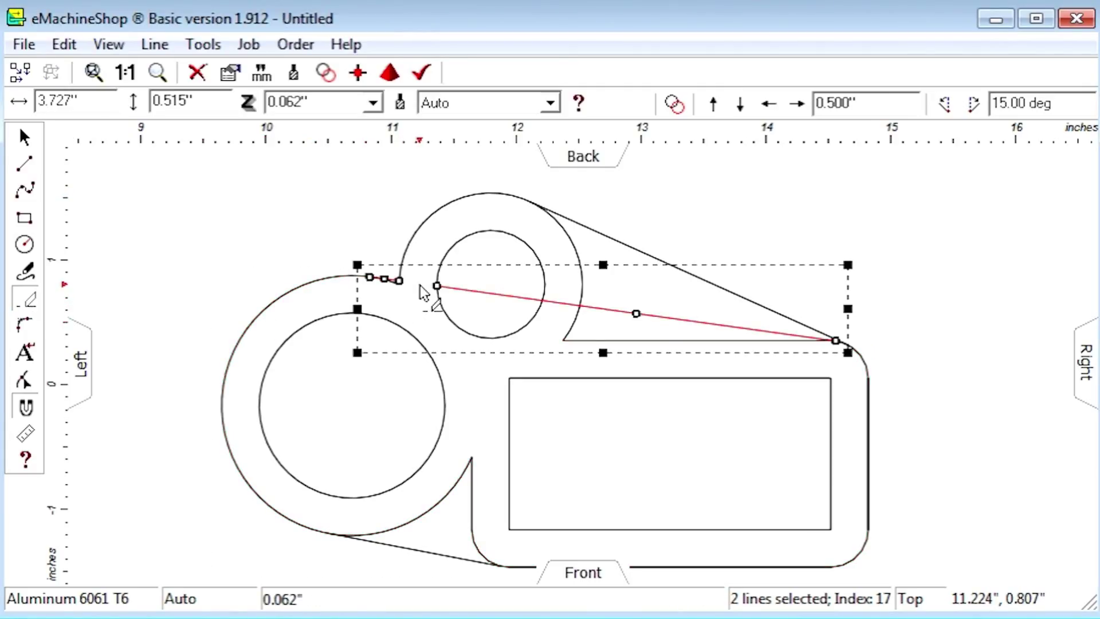
left_click(498, 300)
left_click(558, 307)
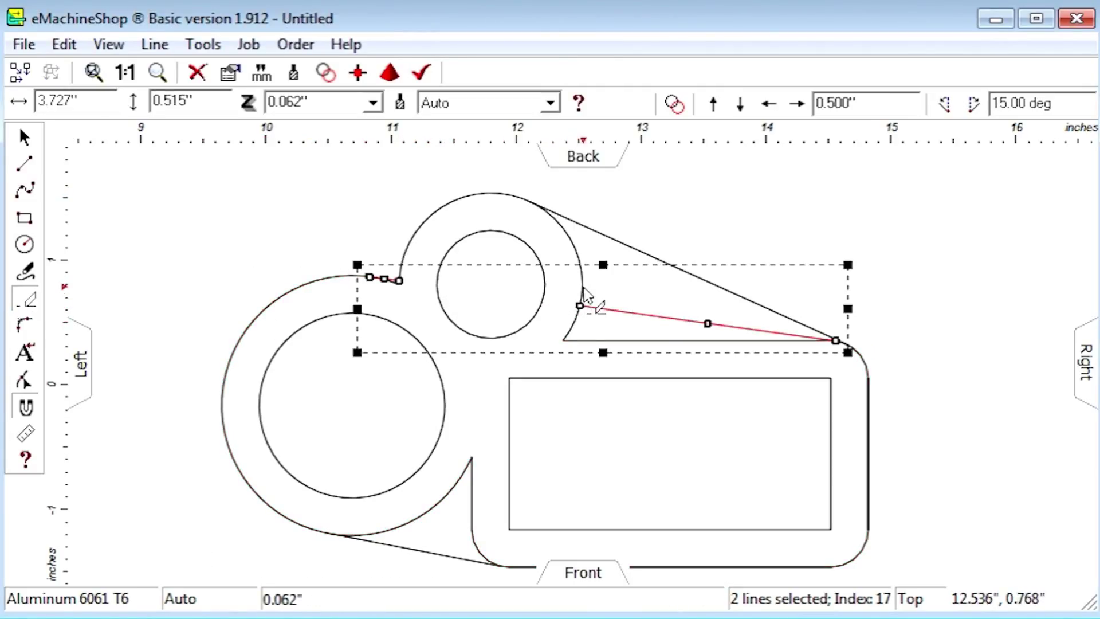
left_click(587, 307)
left_click(602, 313)
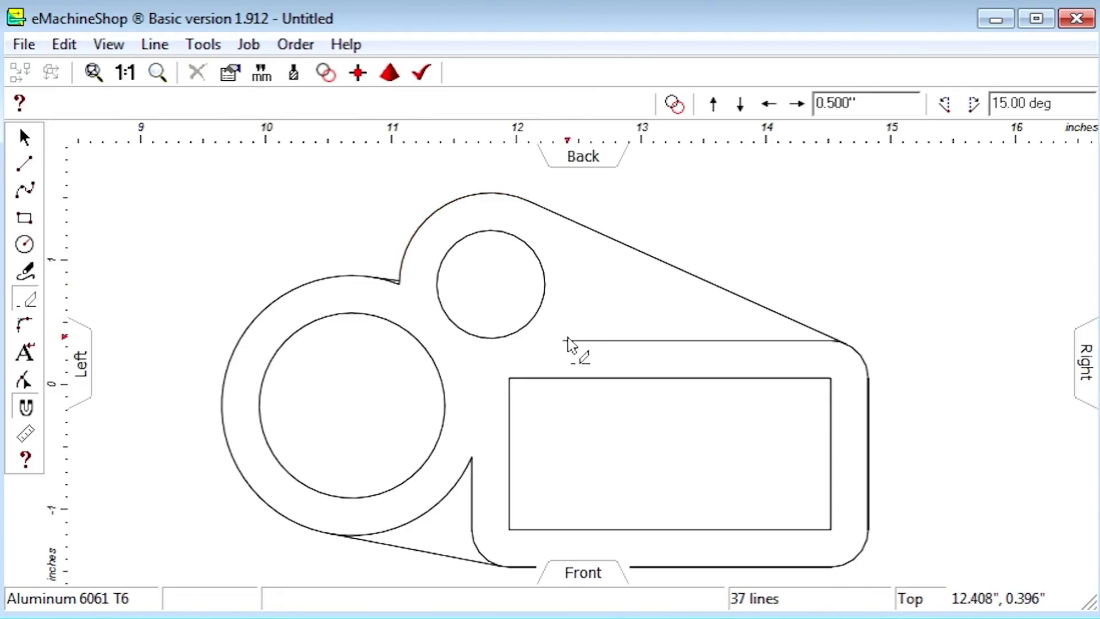
left_click(574, 340)
- Trim the large arc's overlap, leftover vertical segments and bottom arc tail, then deselect
left_click(398, 287)
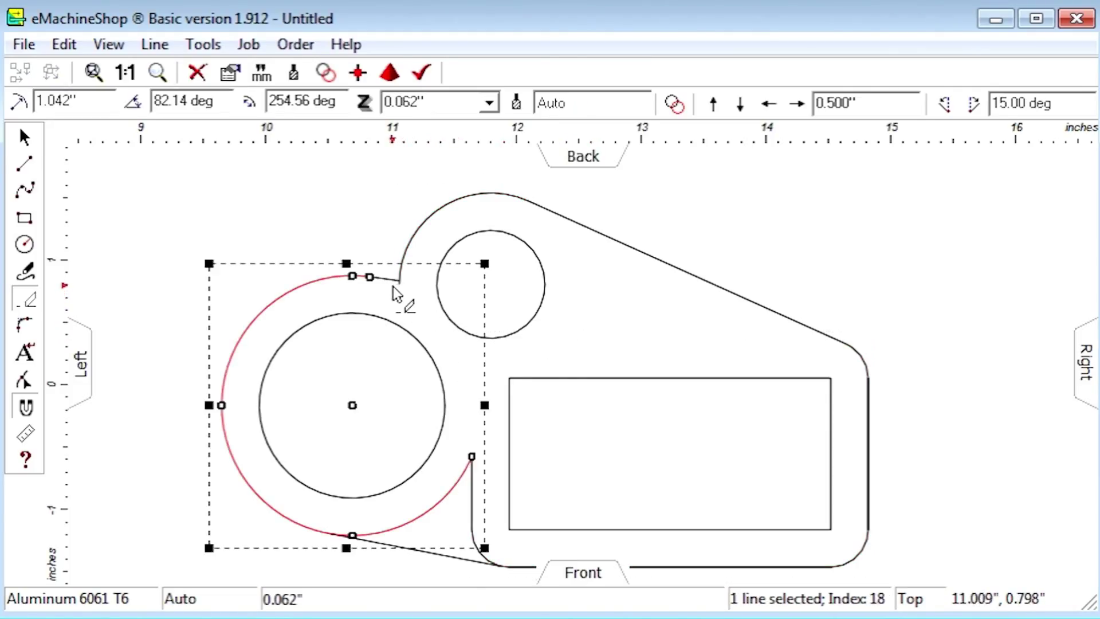
left_click(402, 289)
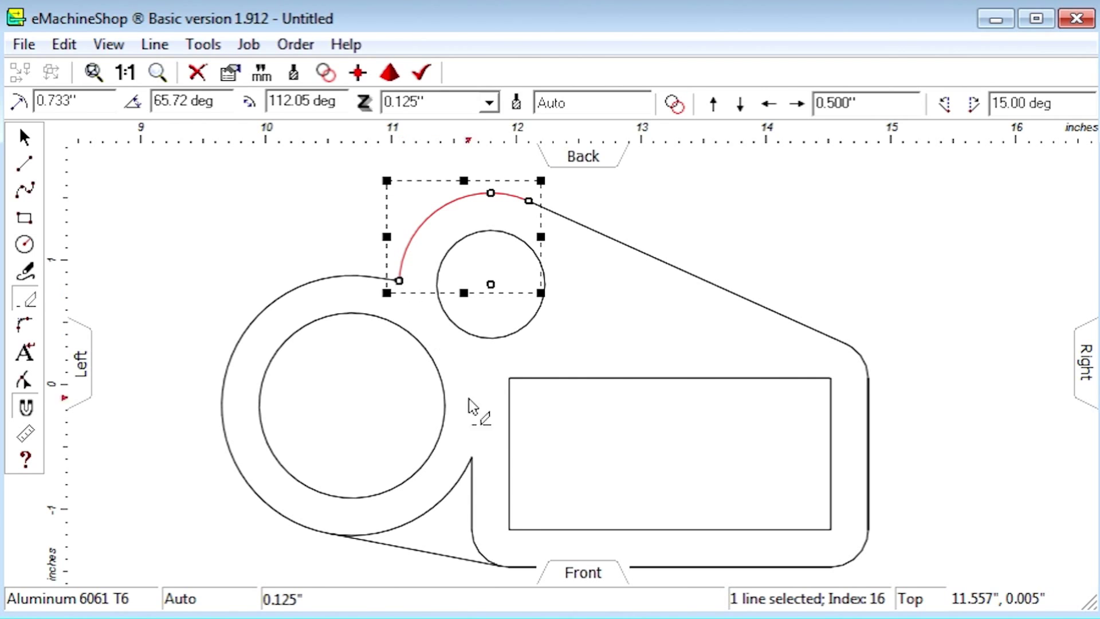
left_click(478, 543)
left_click(439, 511)
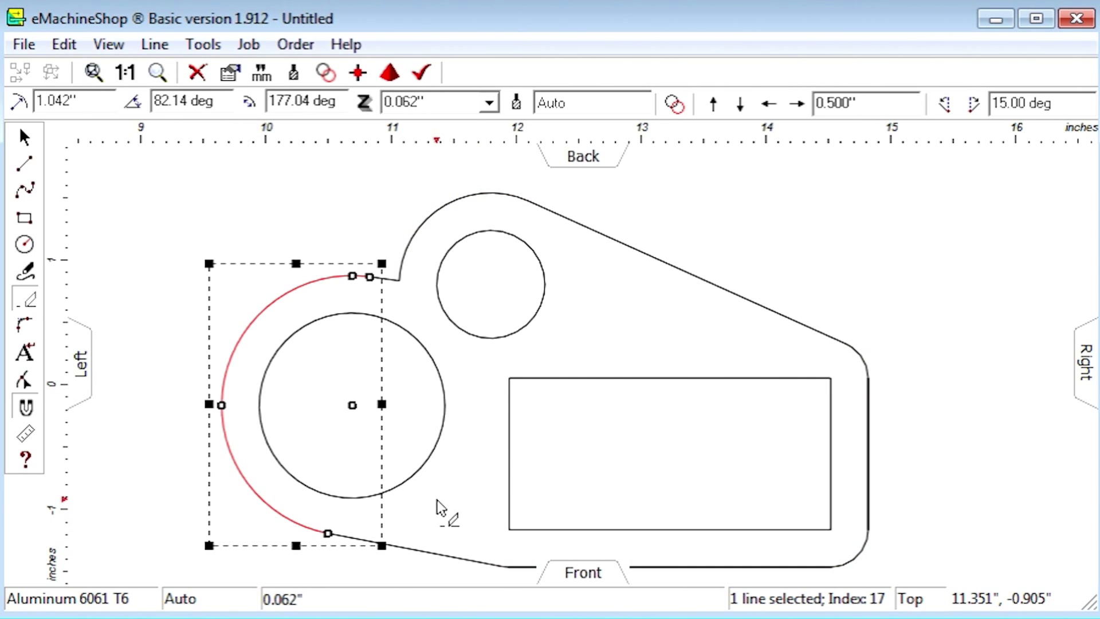
left_click(98, 216)
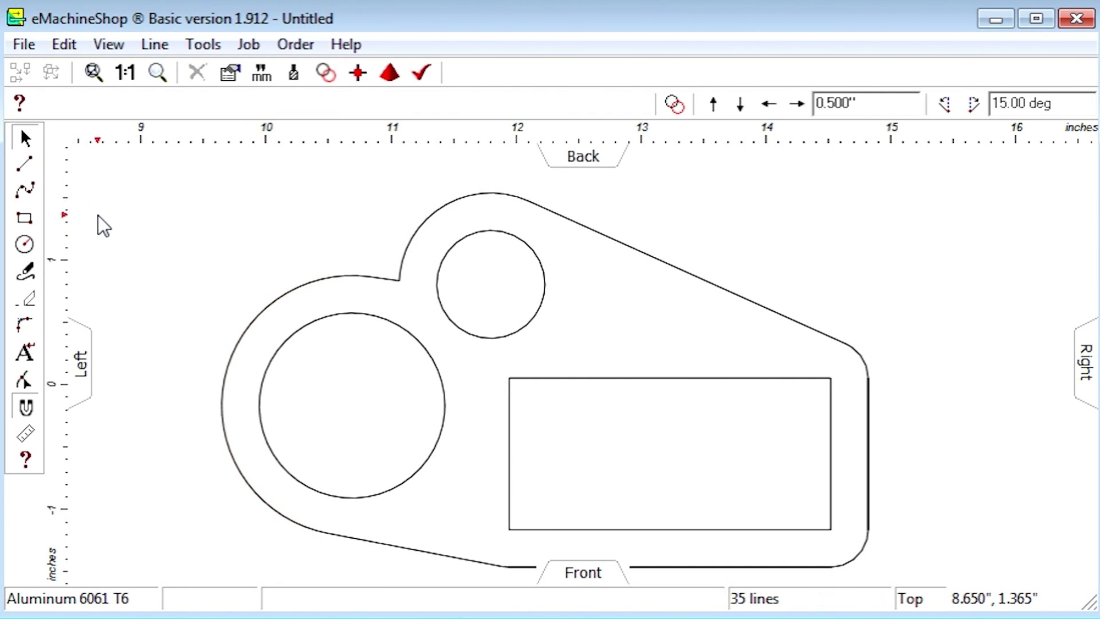